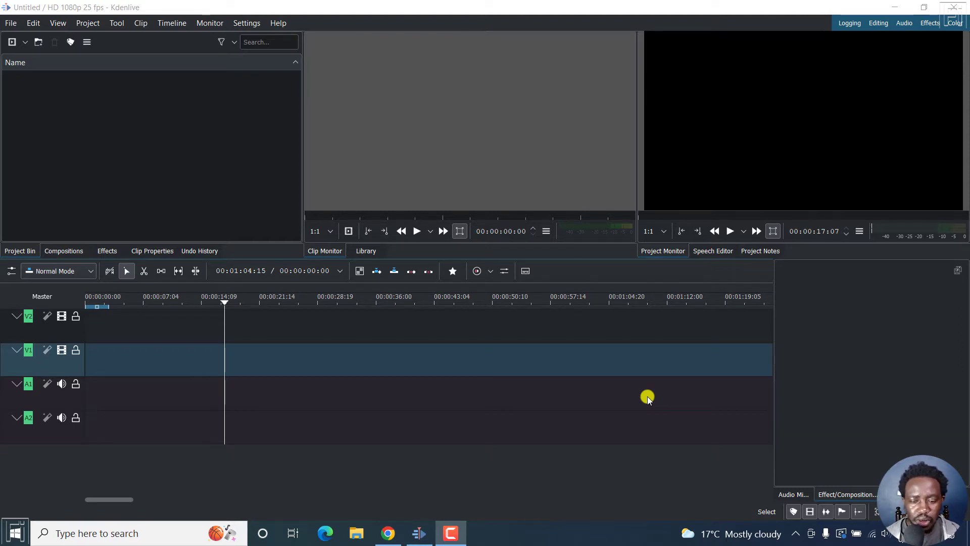
click(278, 22)
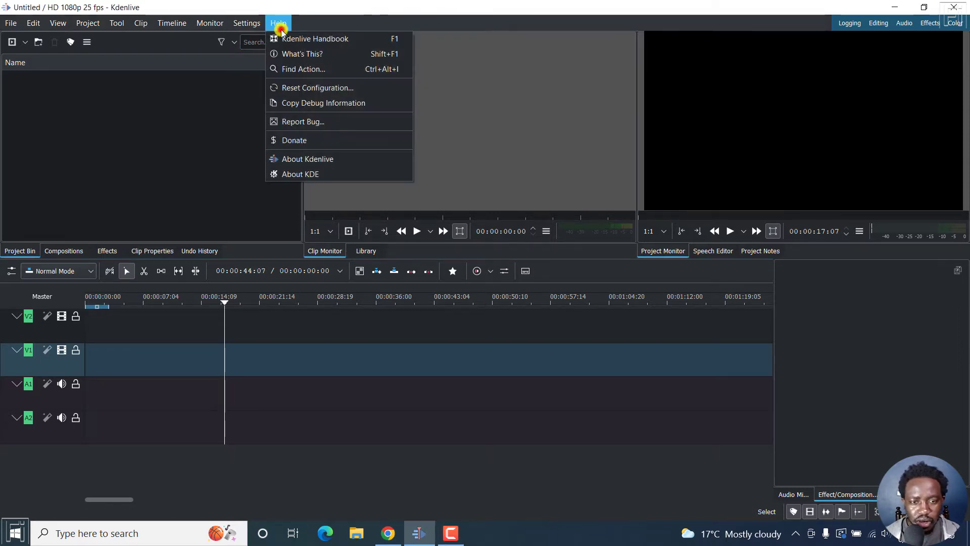
click(311, 163)
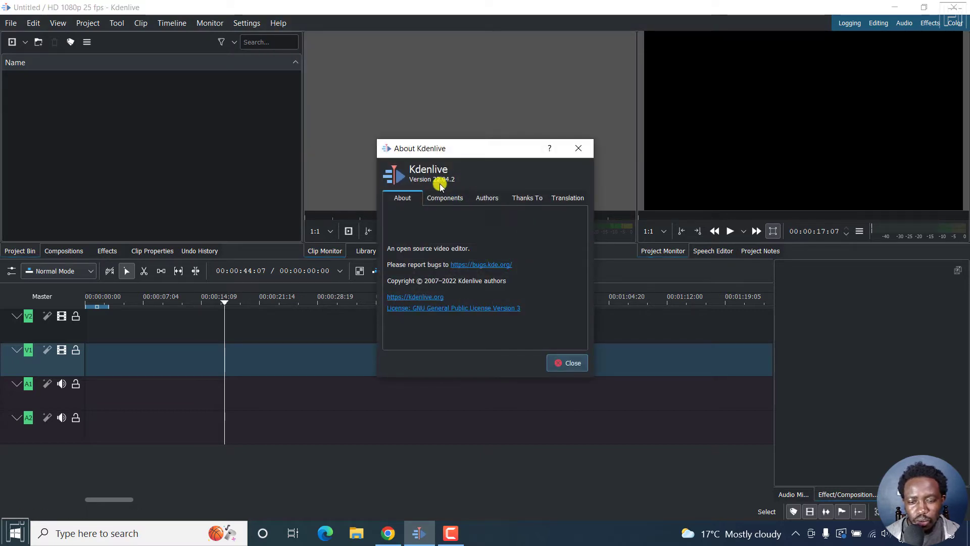
click(577, 150)
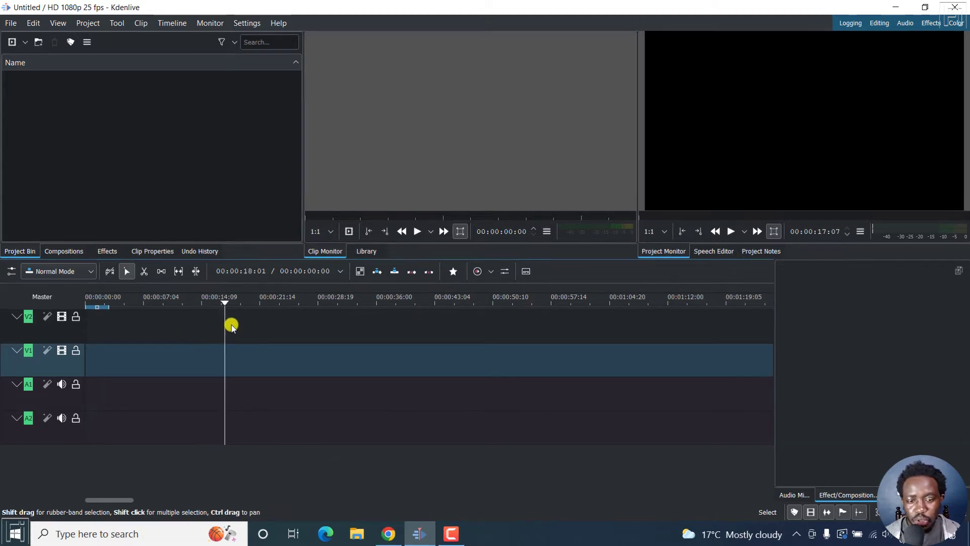
Show the Screen Grab panel from the View menu and open its Configure Recording settings.
click(58, 24)
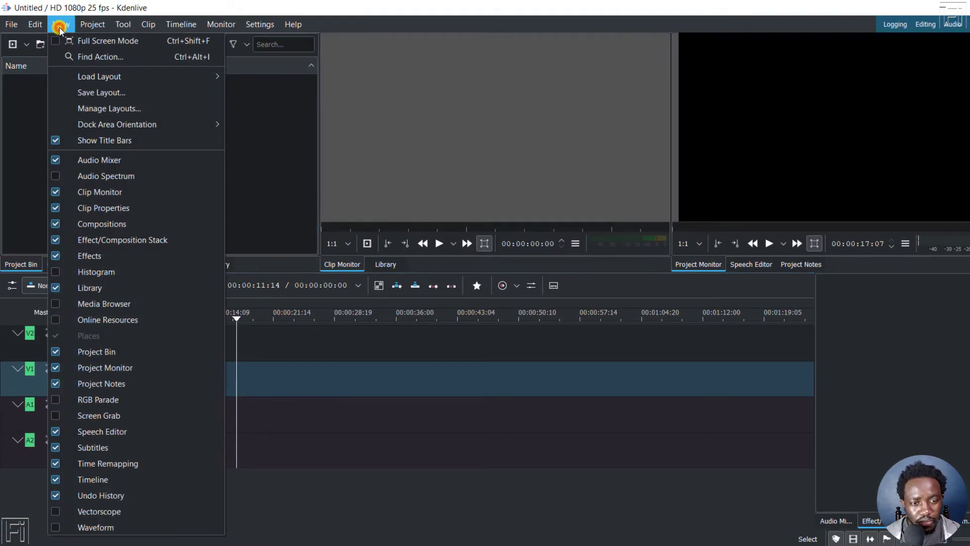
click(56, 416)
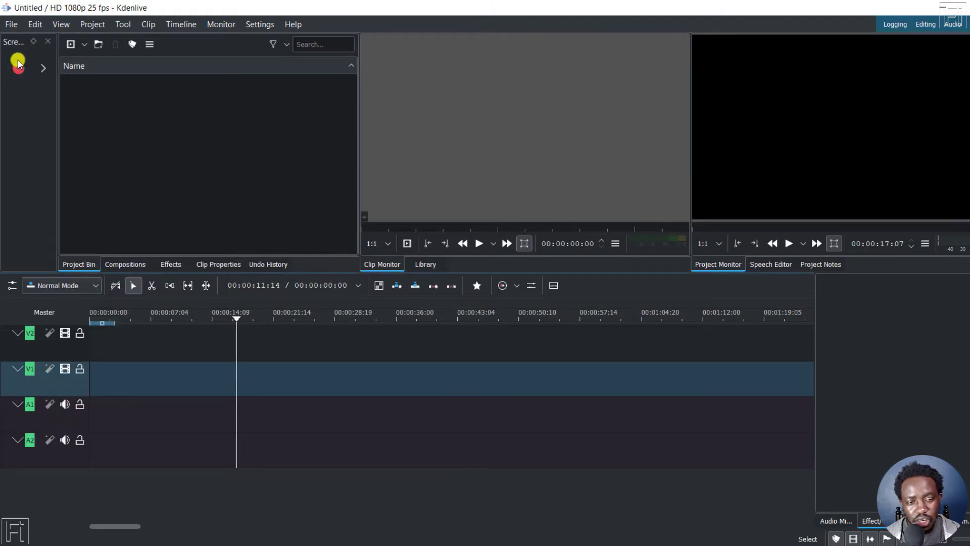
click(44, 71)
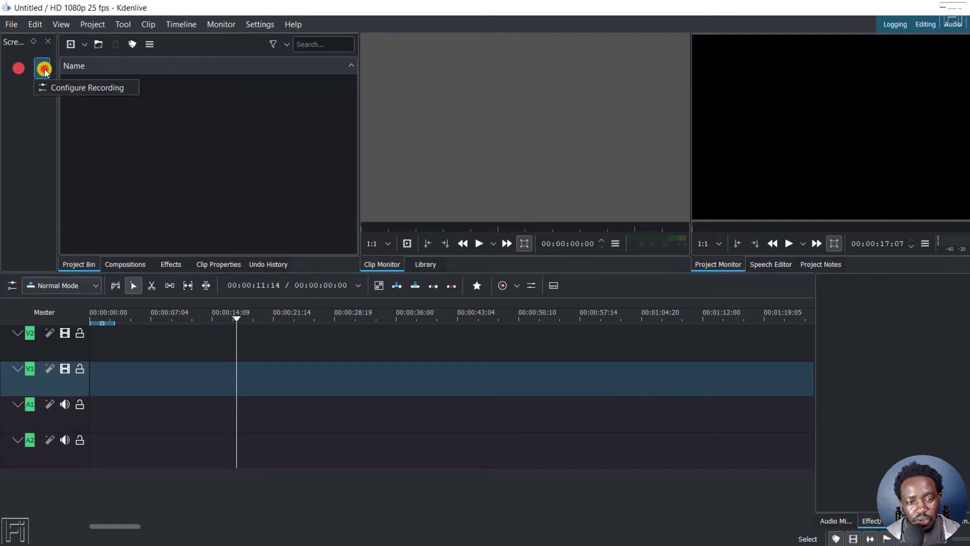
click(96, 90)
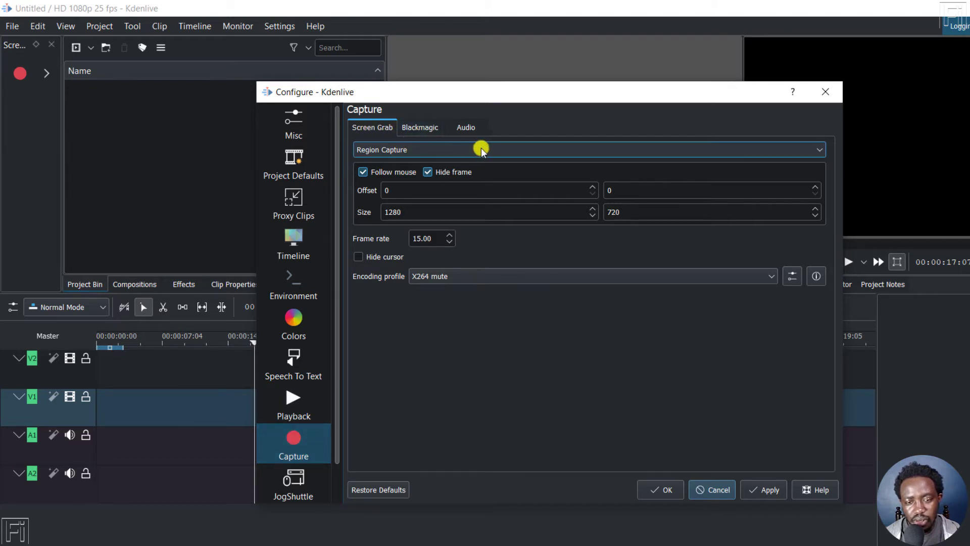
click(634, 150)
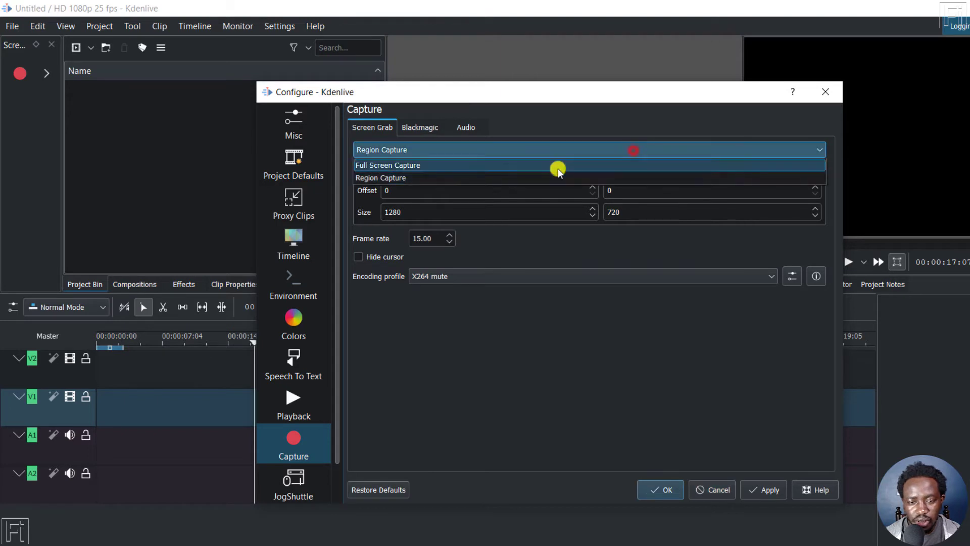
click(407, 165)
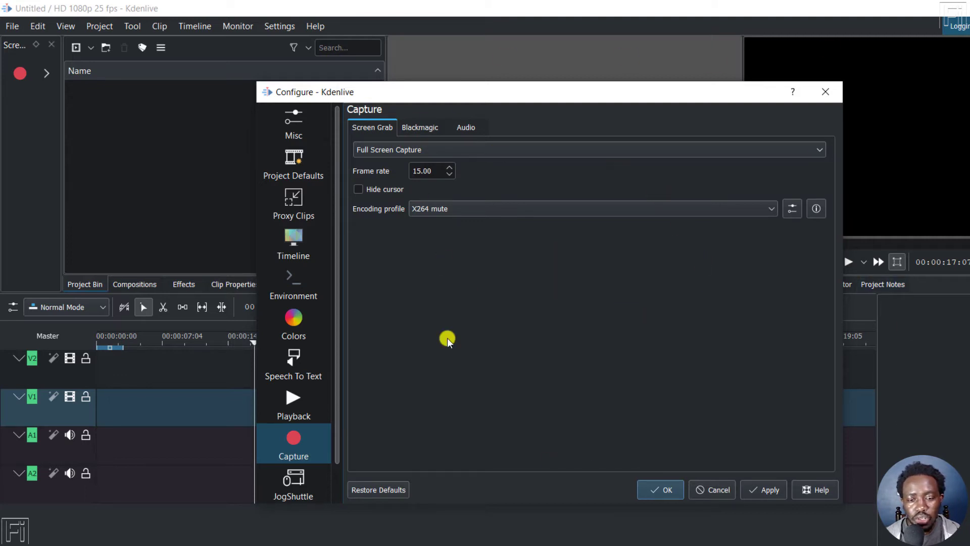
click(413, 152)
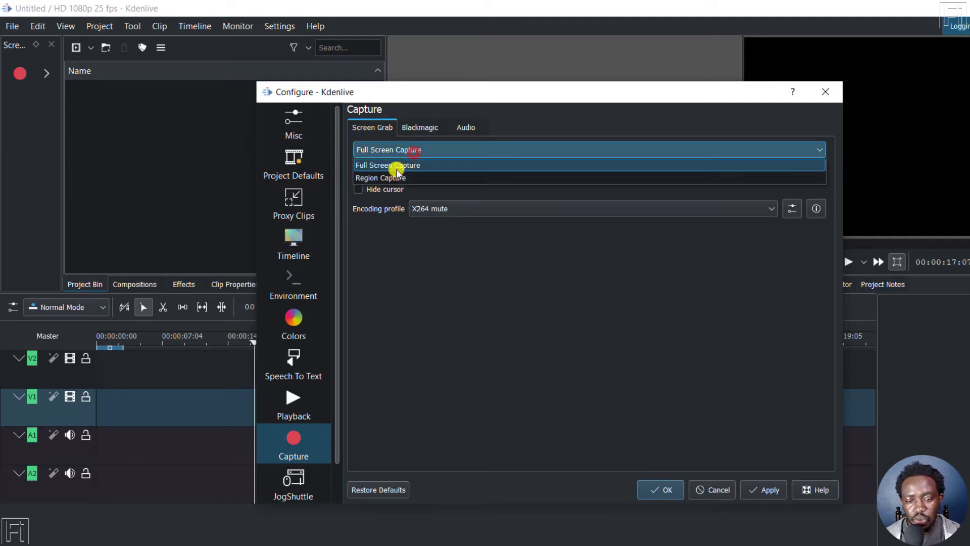
click(392, 176)
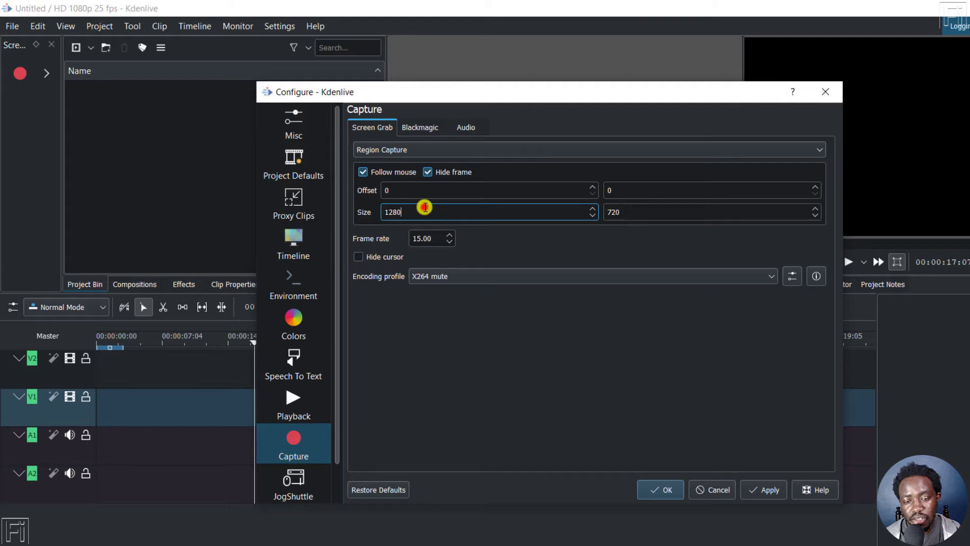
Set the capture region to 1920x1080 at 30 fps with the X264 mute profile, and apply.
drag(424, 207, 378, 211)
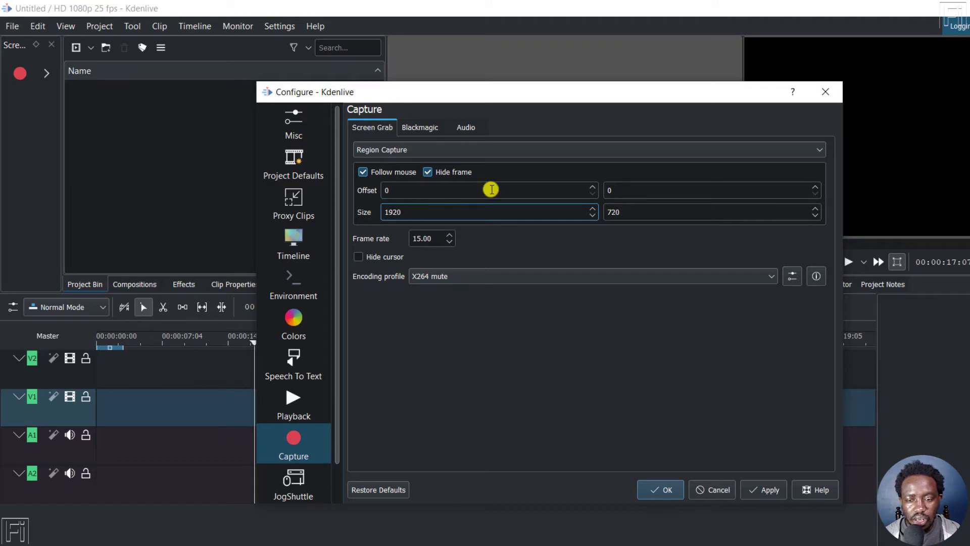
drag(636, 211, 600, 211)
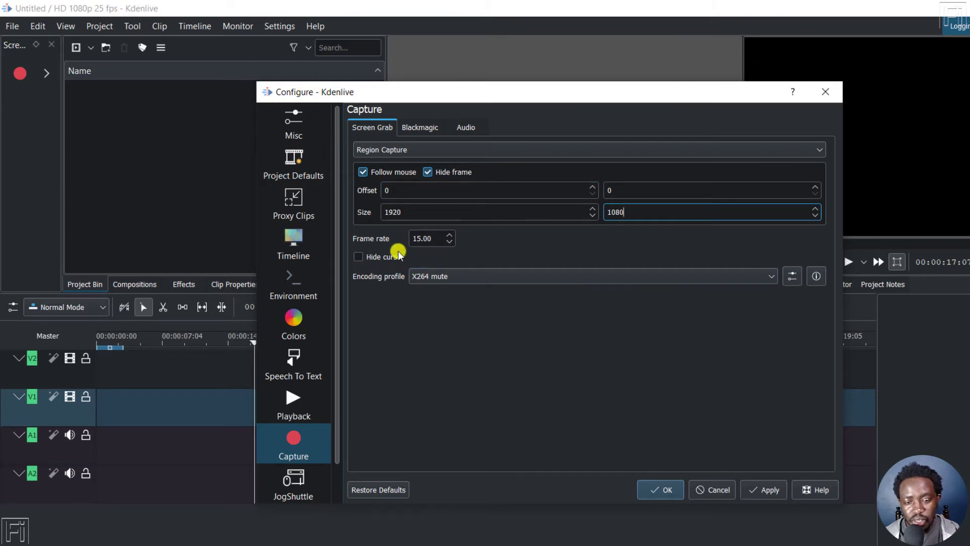
click(359, 259)
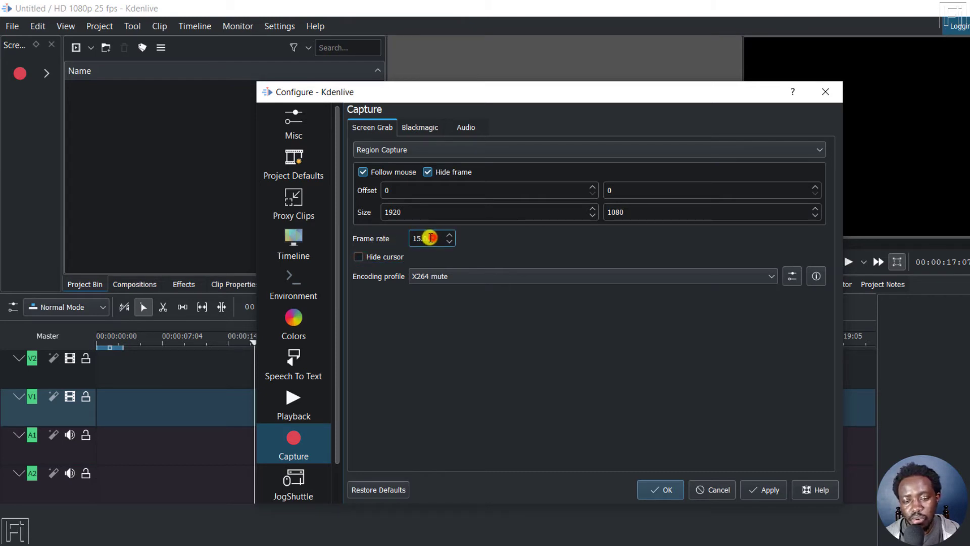
drag(433, 238, 403, 238)
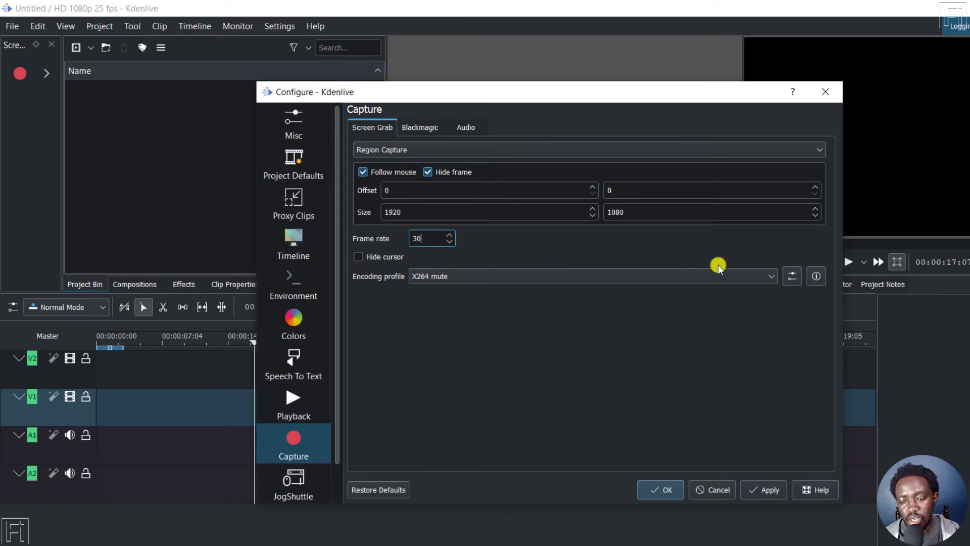
click(438, 277)
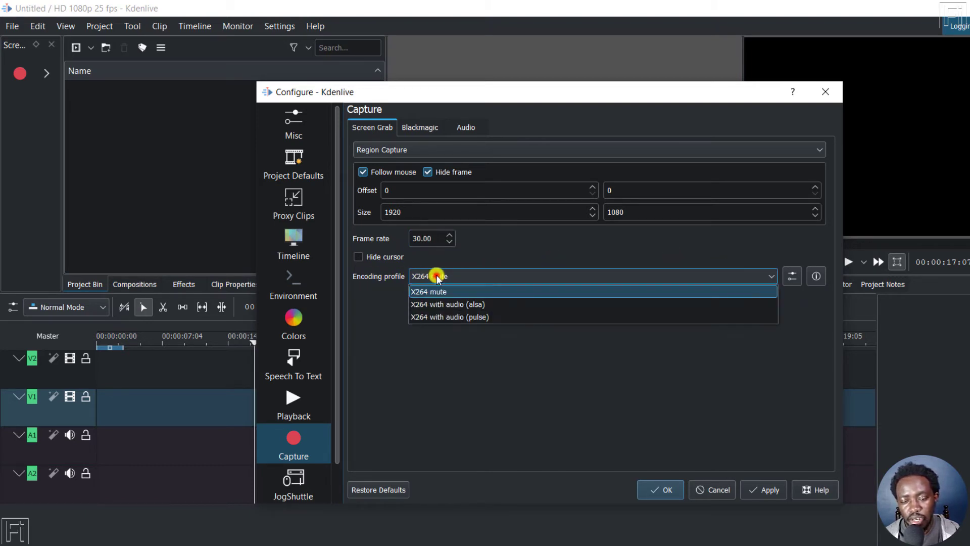
click(513, 258)
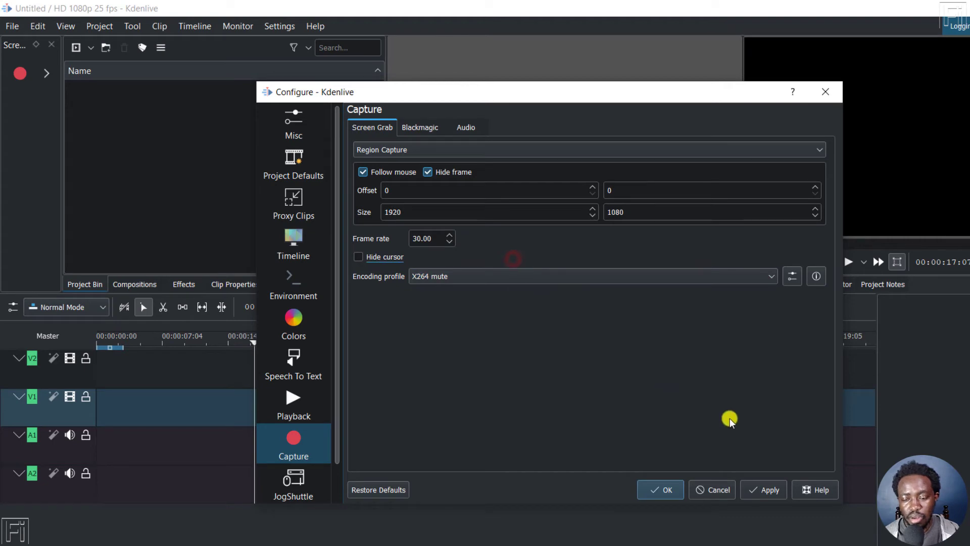
click(759, 490)
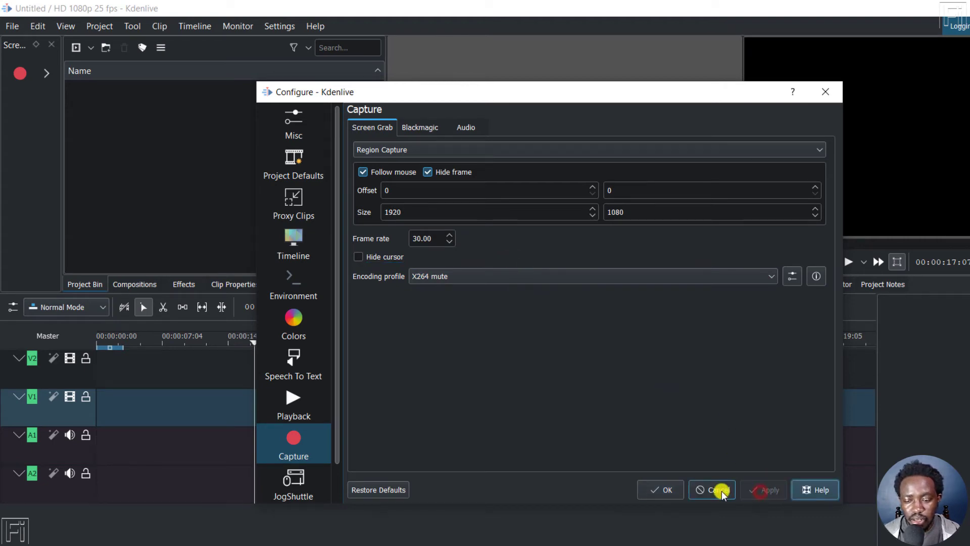
Close the Configure dialog with OK and start recording from the Screen Grab panel.
click(660, 489)
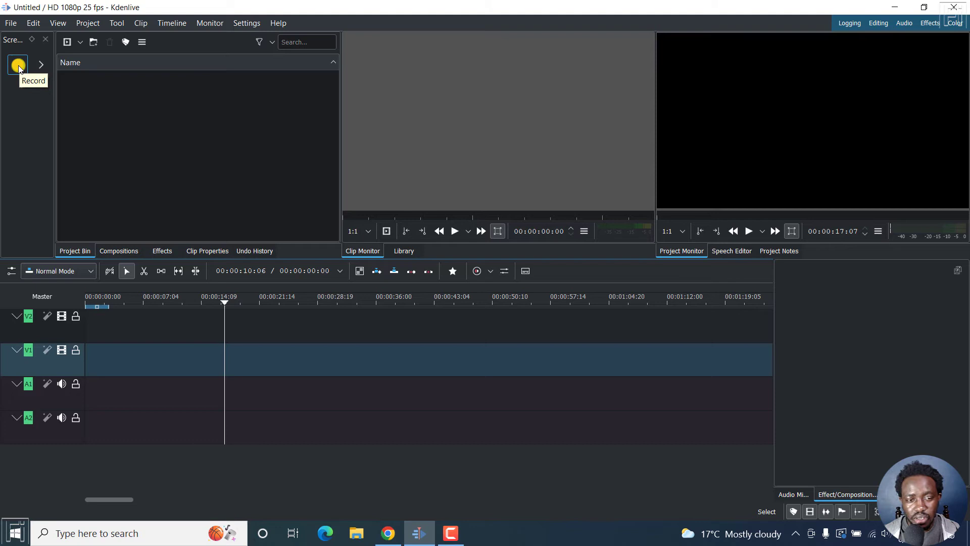
click(18, 66)
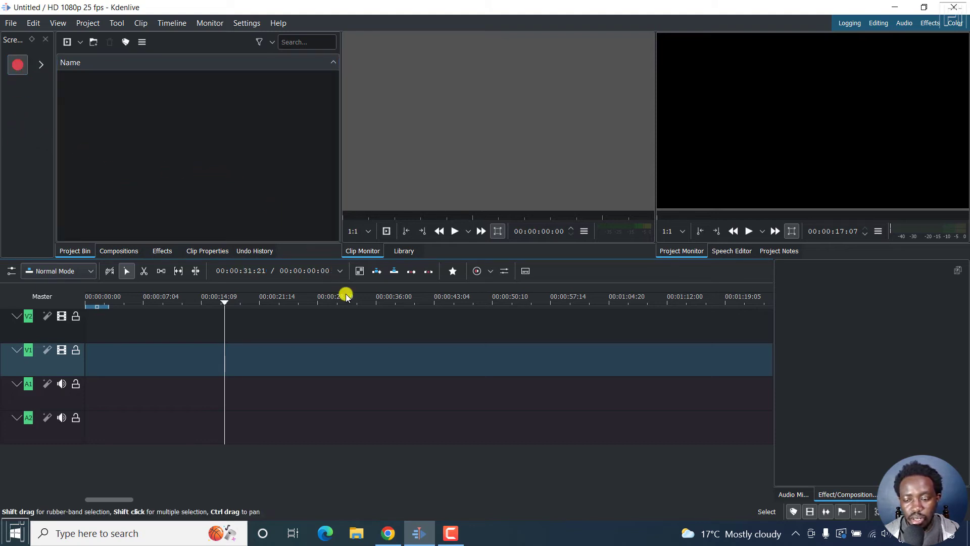
In Chrome, scroll the kdenlive.org homepage and go to the Download page for version 22.04.2.
click(388, 533)
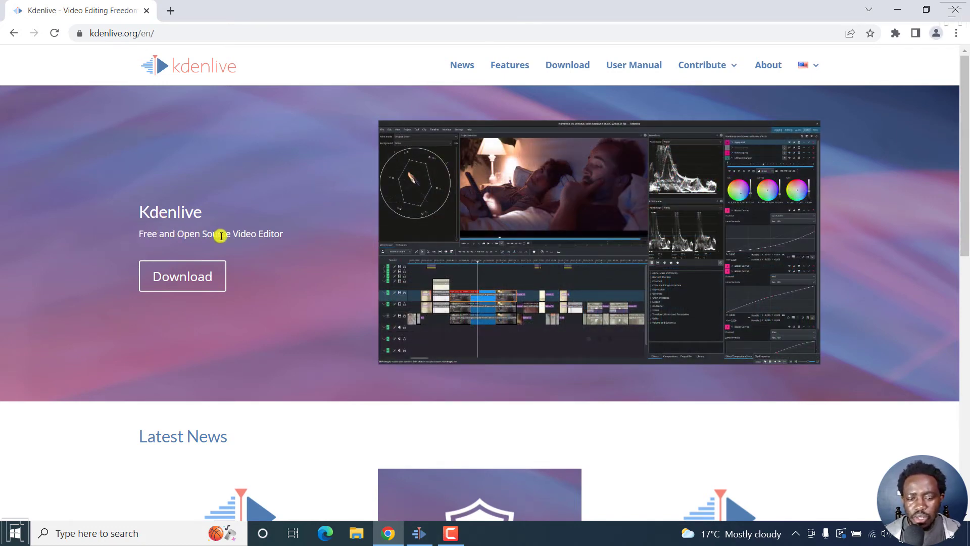
drag(966, 118, 966, 56)
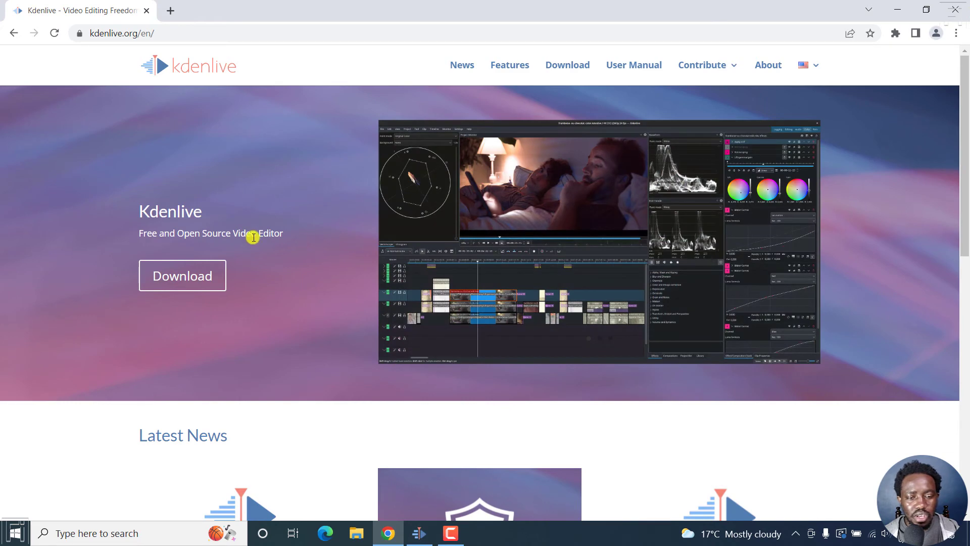
click(210, 279)
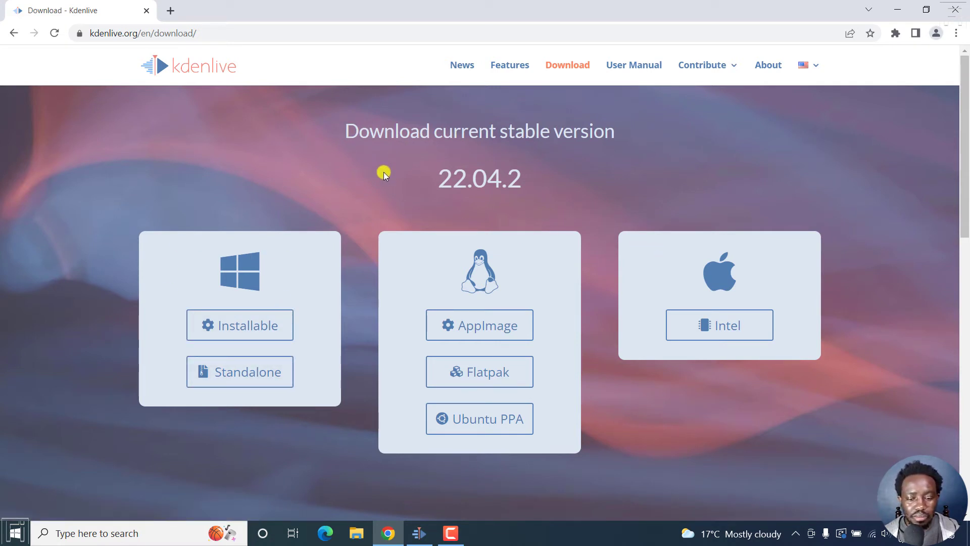
Stop the Kdenlive recording and switch the project profile to HD 1080p 30 fps.
click(414, 534)
click(17, 64)
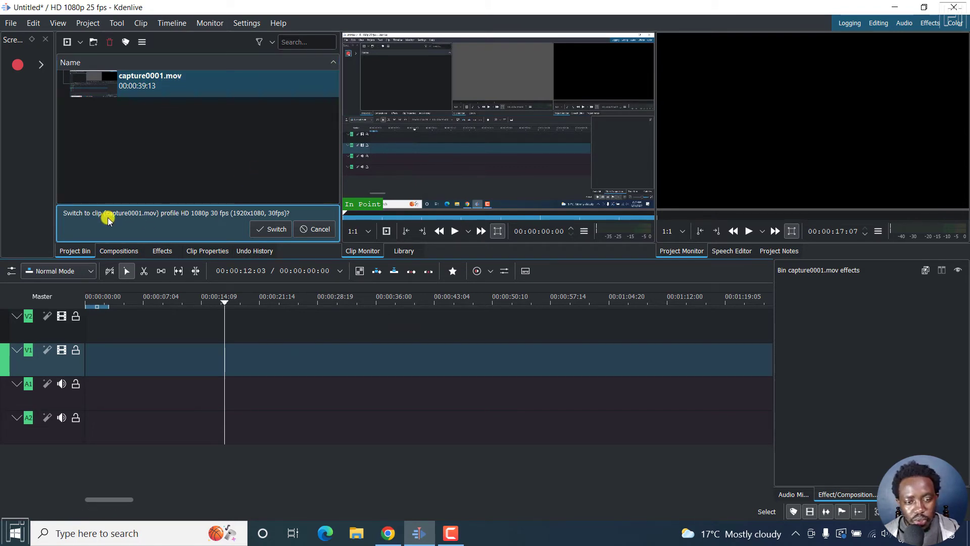
click(271, 229)
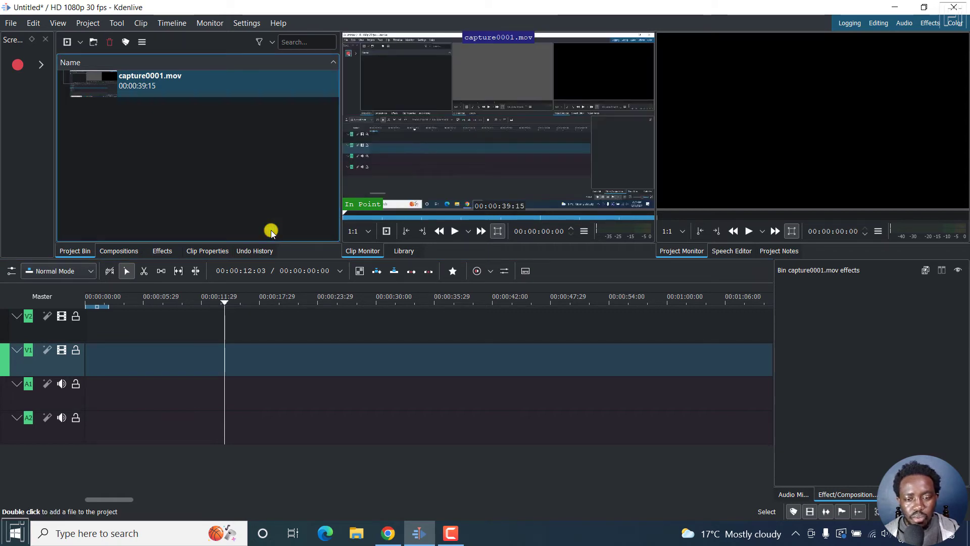
Drop capture0001.mov at the start of track V1 and move the playhead back to 00:00.
drag(80, 89, 78, 347)
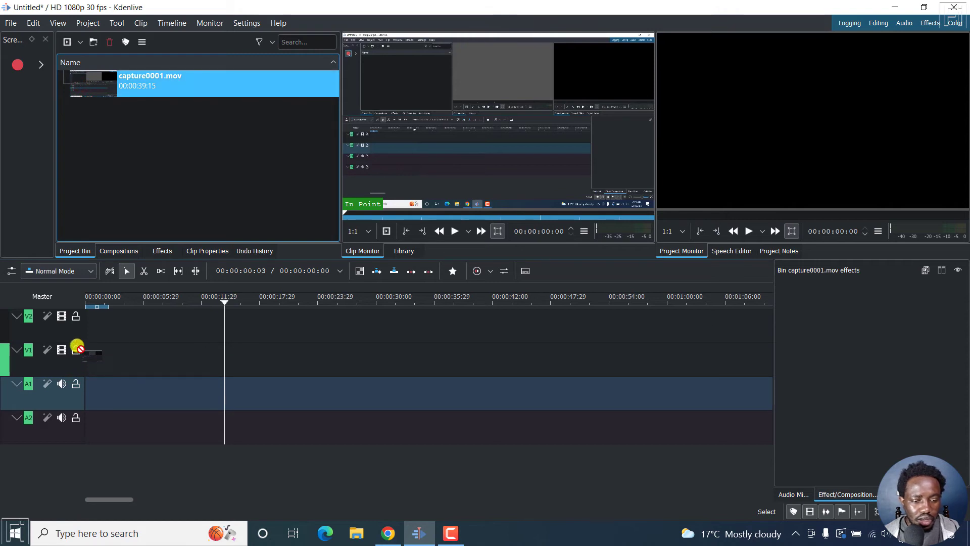
drag(98, 74, 83, 353)
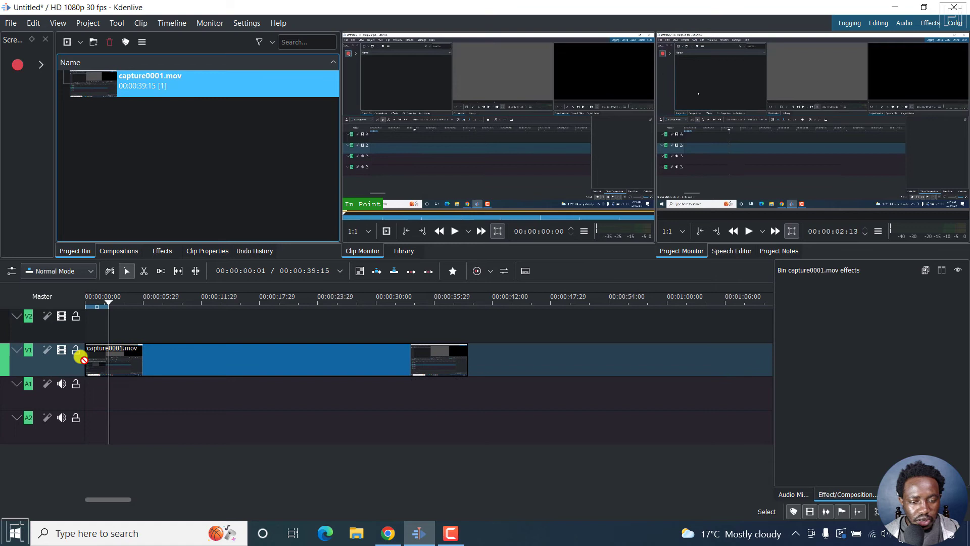
drag(108, 300, 82, 305)
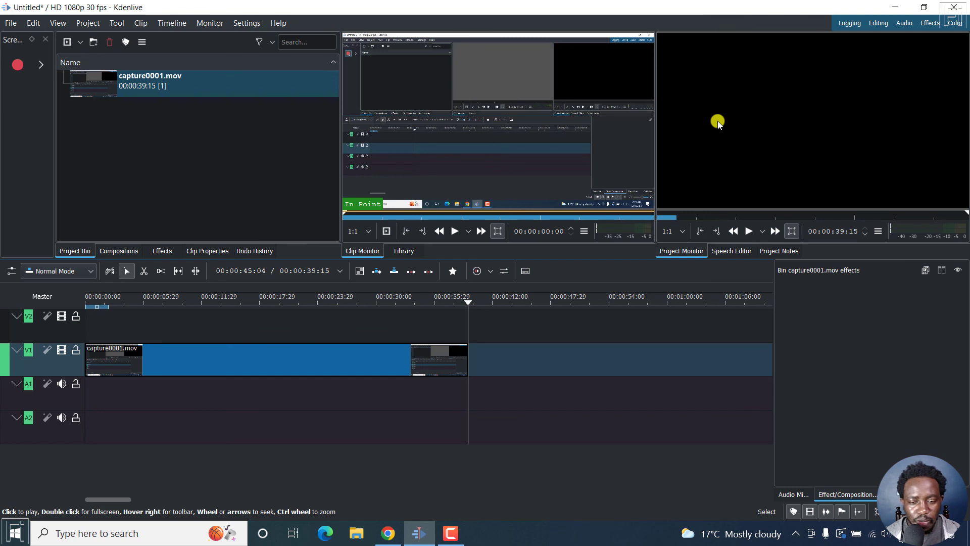
Move the playhead to 00:00:18:27 on the timeline ruler.
click(268, 298)
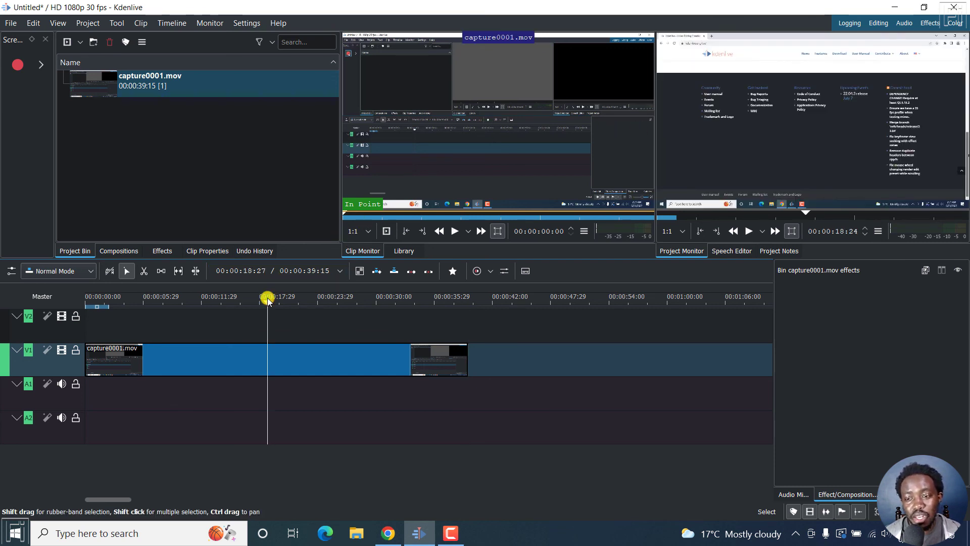